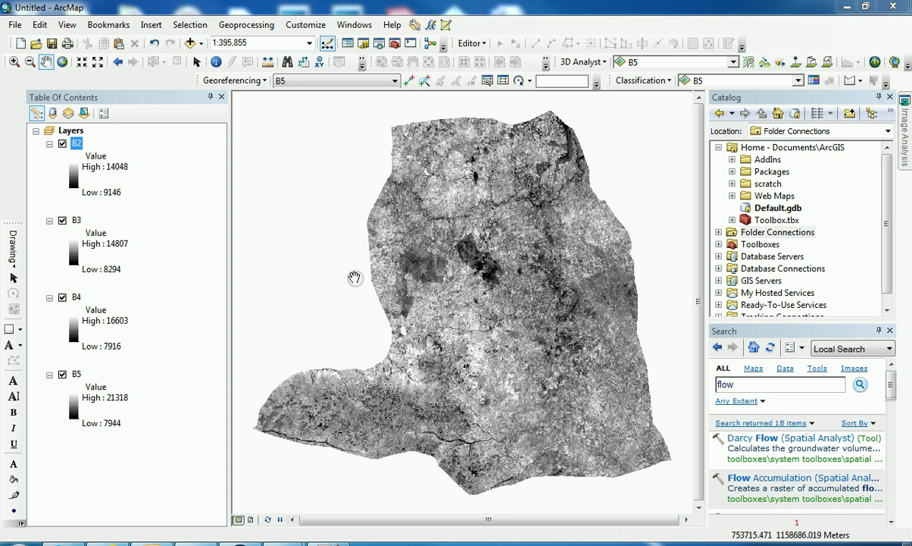
pyautogui.click(76, 144)
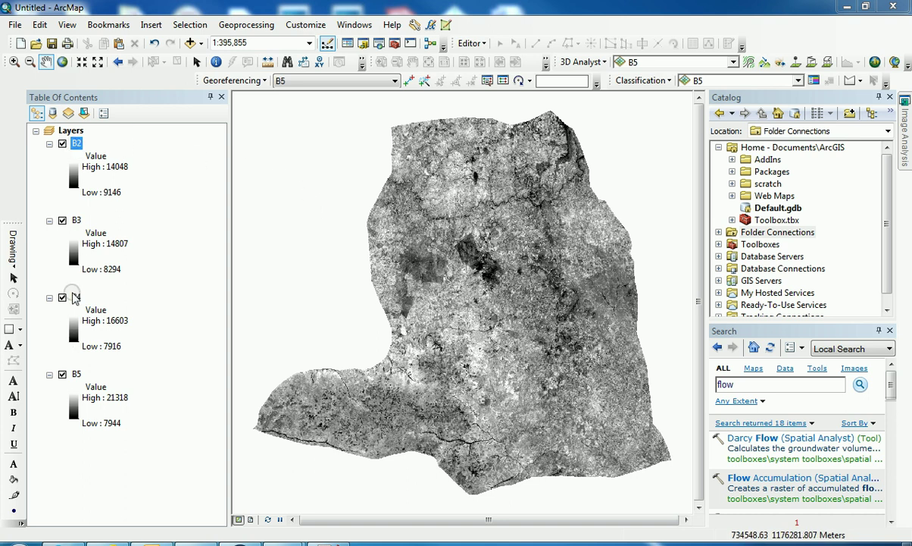
pyautogui.click(63, 143)
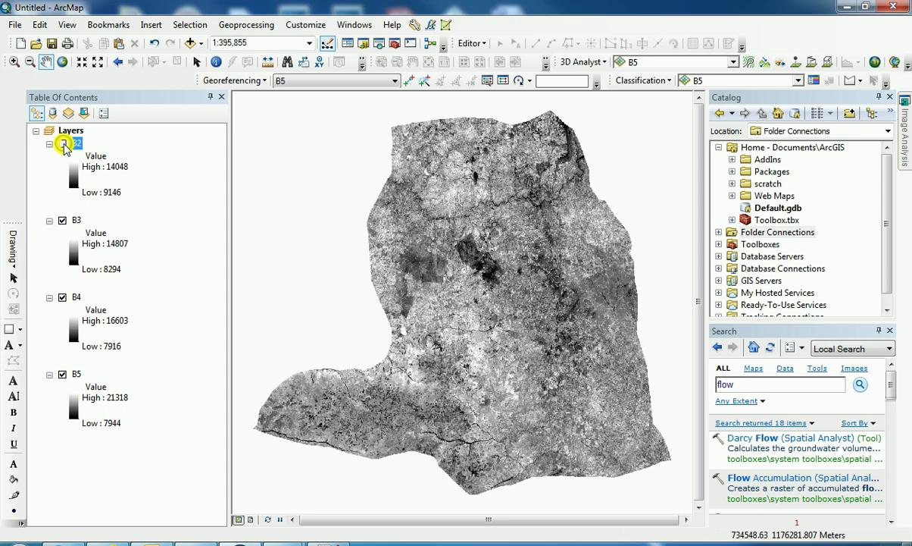
pyautogui.click(63, 221)
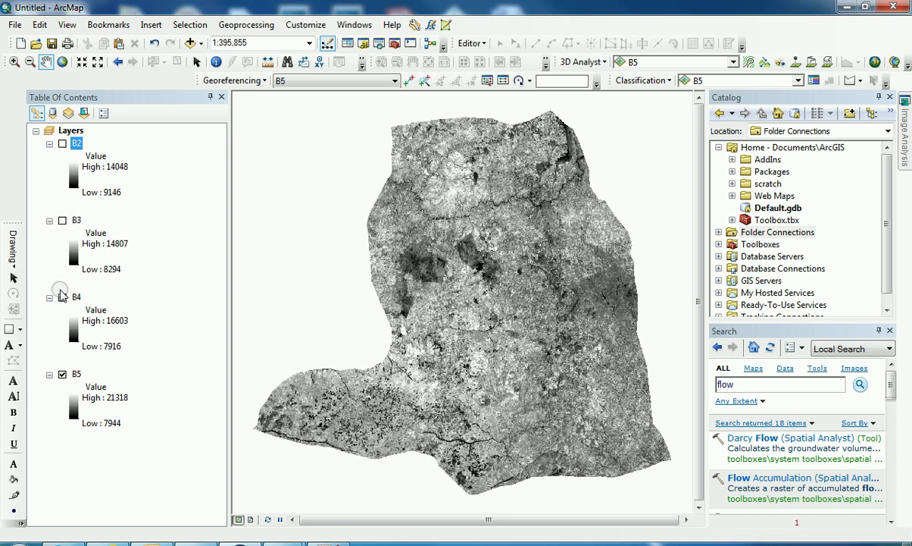
pyautogui.click(62, 297)
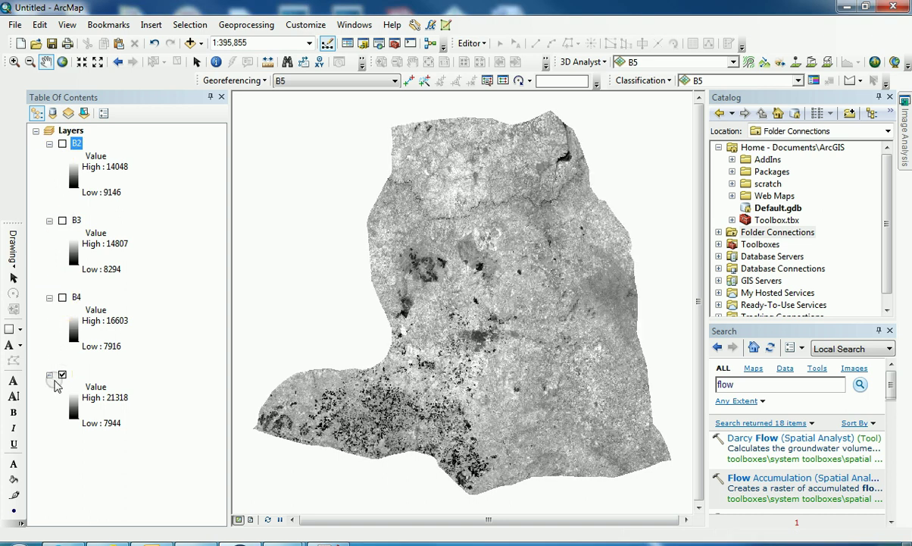
pyautogui.click(62, 374)
pyautogui.click(63, 374)
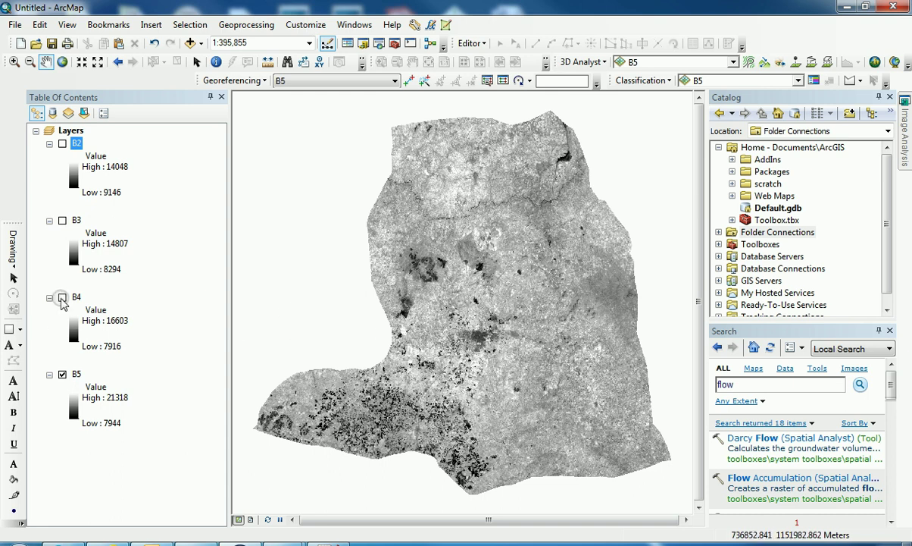
pyautogui.click(62, 297)
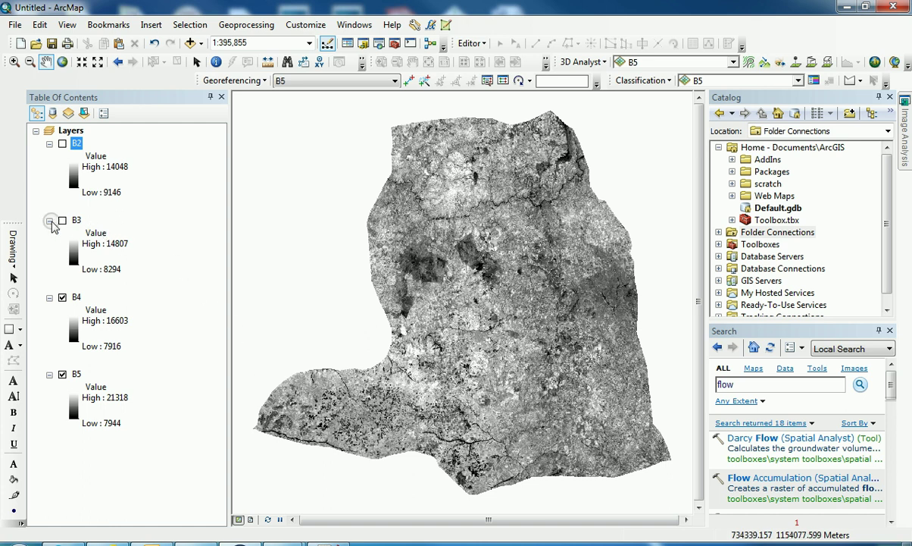
pyautogui.click(62, 219)
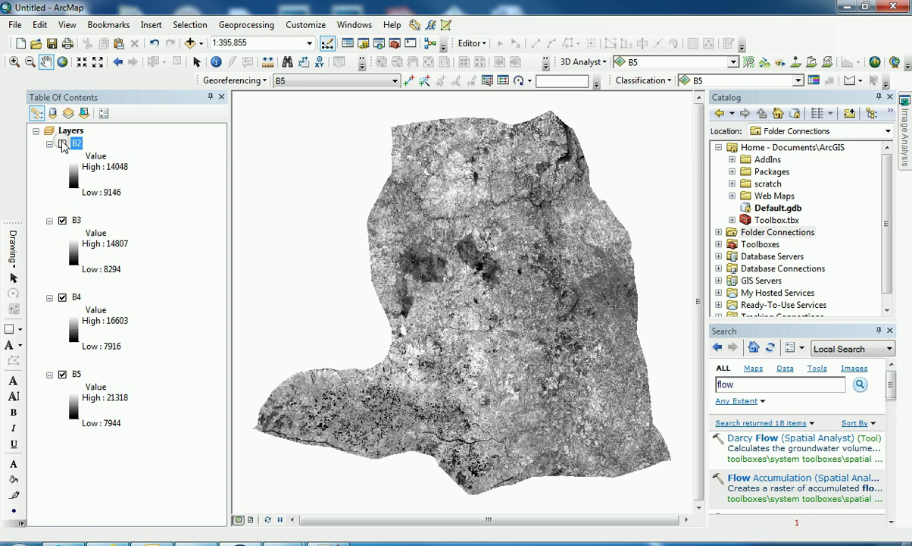
pyautogui.click(62, 143)
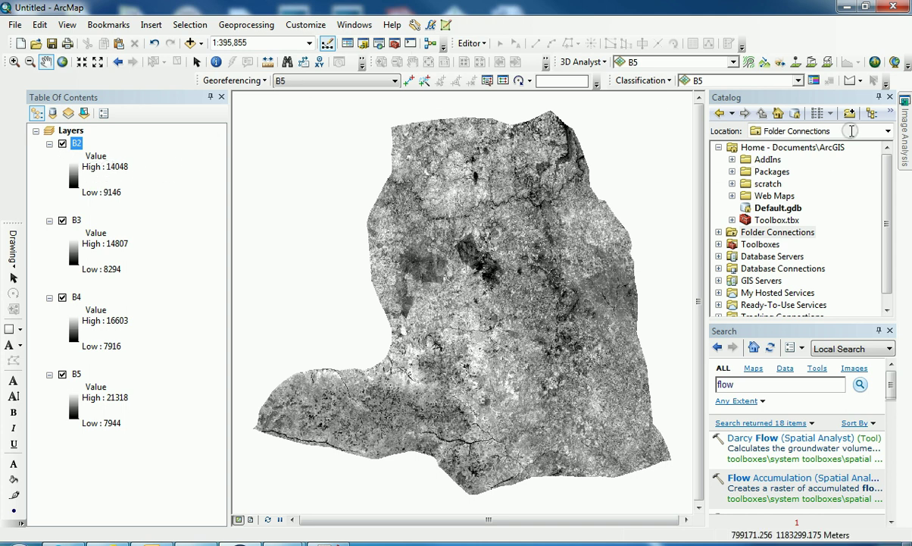
# In Image Analysis, select bands B2 through B5 and run Composite Bands to create Composite_B2
pyautogui.moveTo(906, 128)
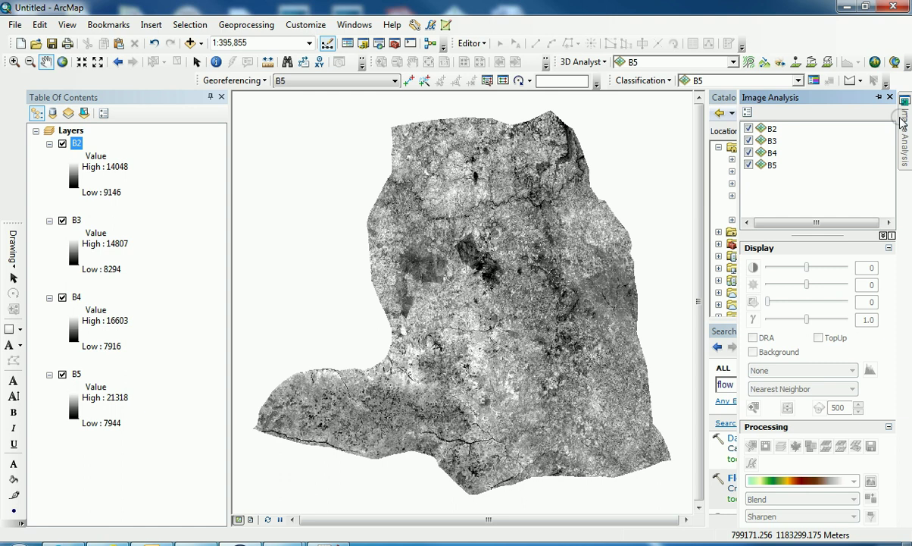
pyautogui.click(352, 27)
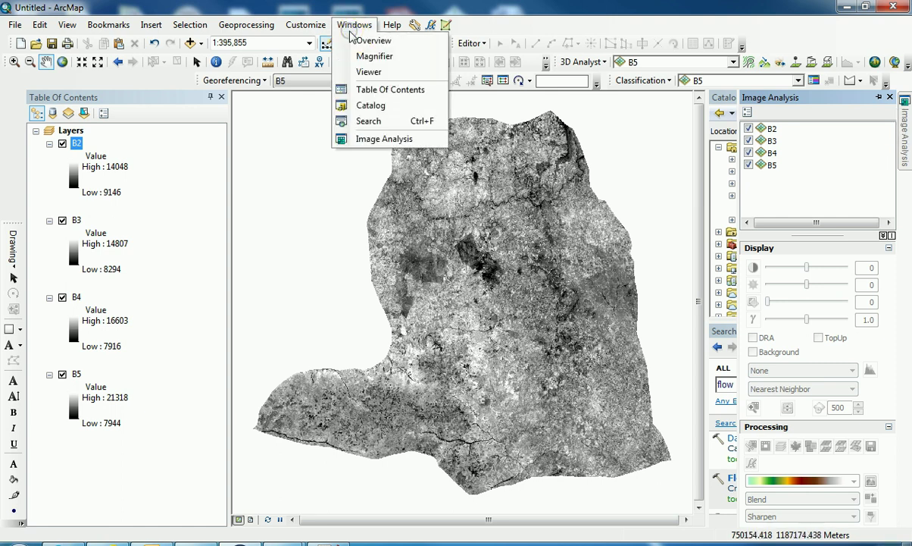
pyautogui.click(767, 130)
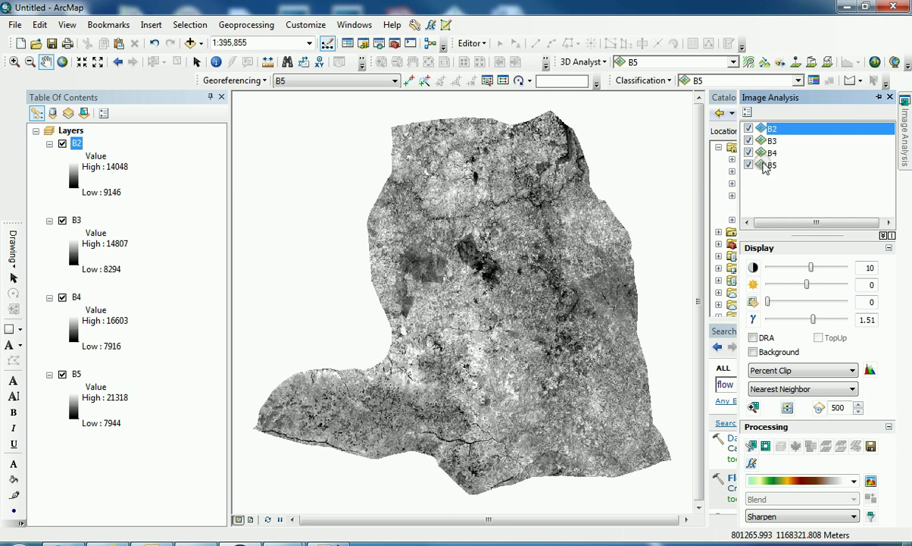
pyautogui.keyDown('shift'); pyautogui.click(767, 165); pyautogui.keyUp('shift')
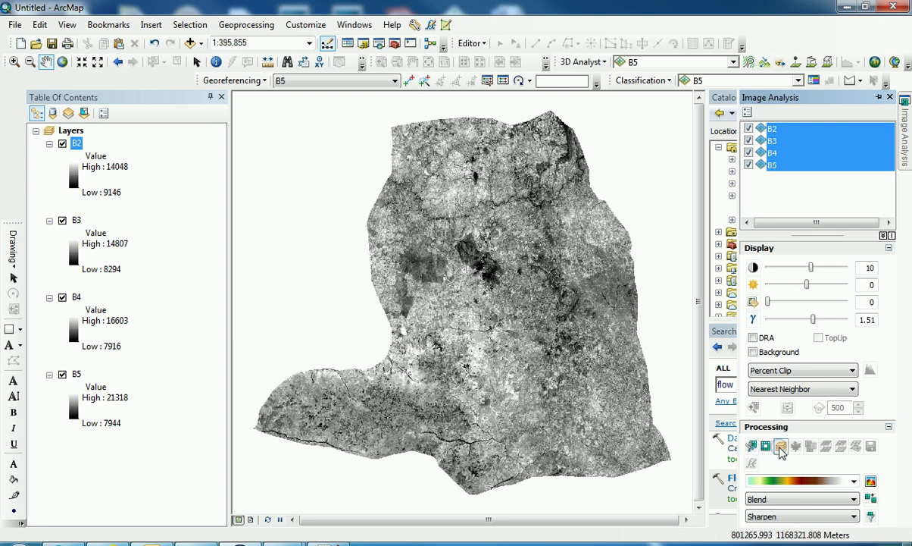
pyautogui.click(781, 450)
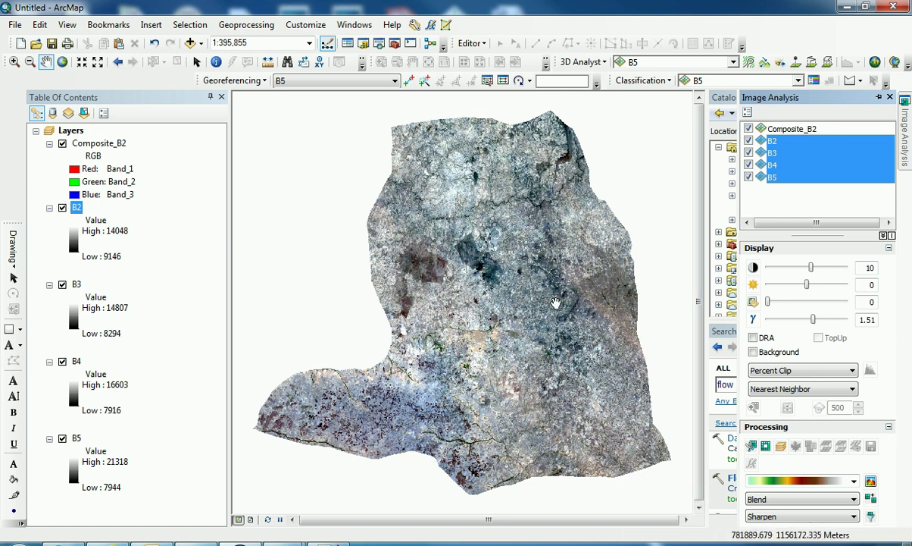
# Reassign Composite_B2's red channel to Band_3 and its blue channel to Band_1
pyautogui.click(73, 171)
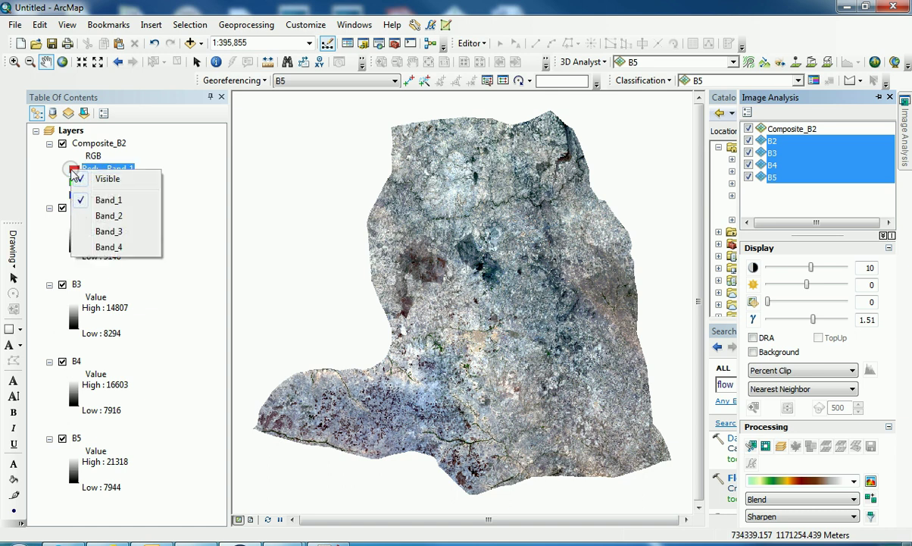
pyautogui.click(103, 232)
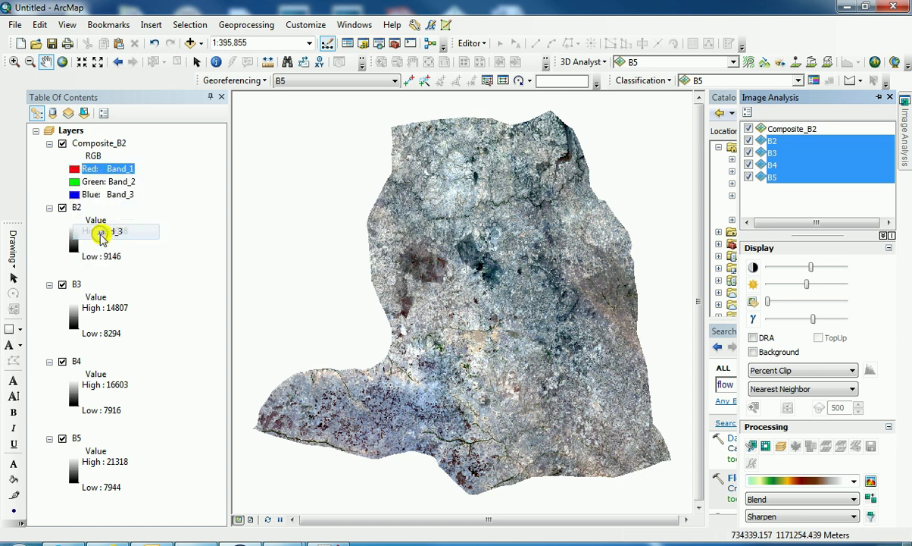
pyautogui.click(74, 195)
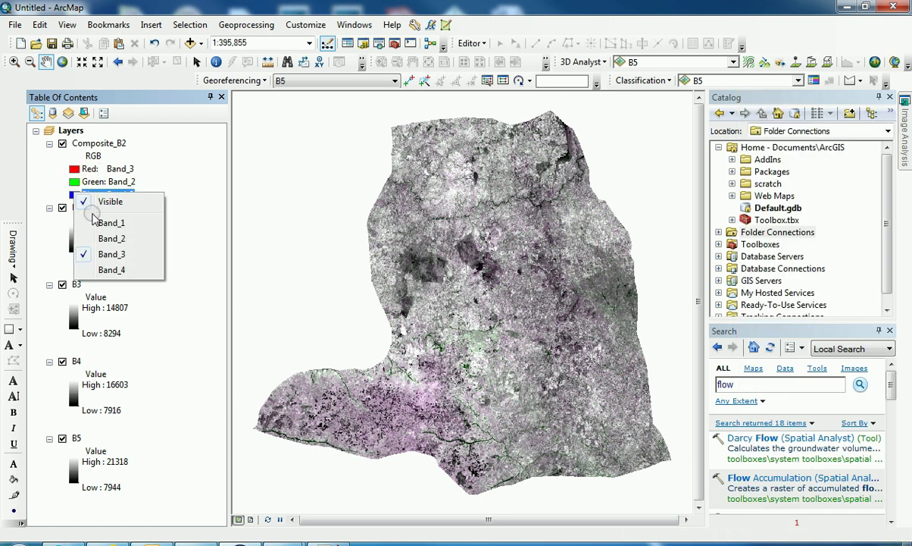
pyautogui.click(95, 221)
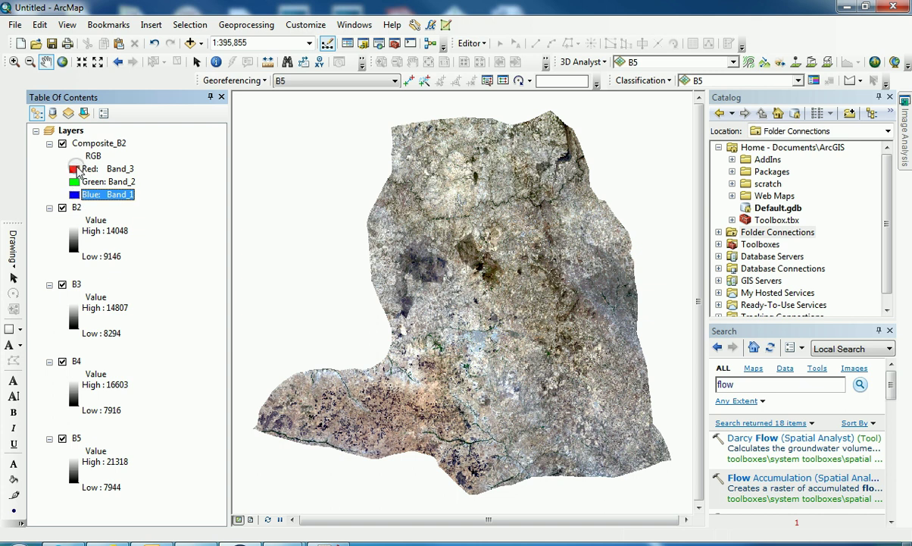
# Set Composite_B2 channels to Band_4 red, Band_3 green and Band_2 blue
pyautogui.click(84, 168)
pyautogui.click(114, 245)
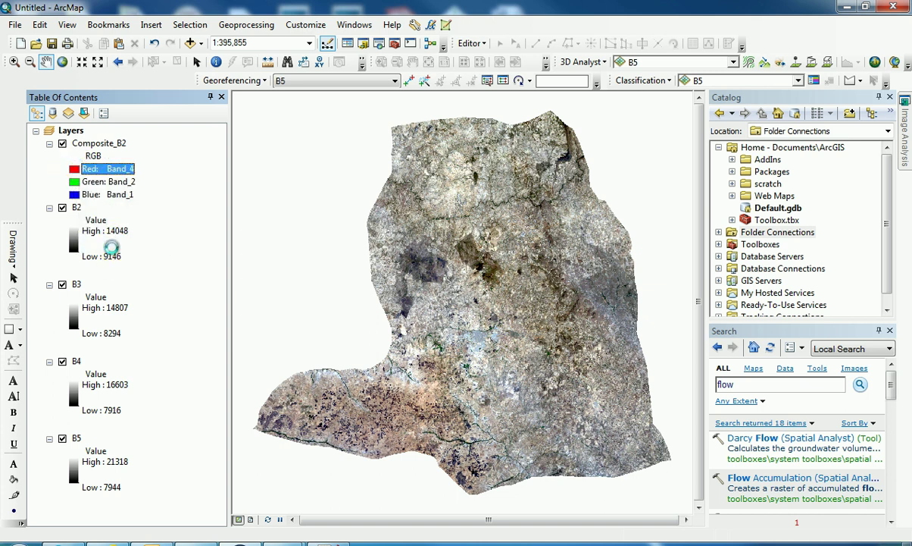
pyautogui.click(88, 181)
pyautogui.click(129, 245)
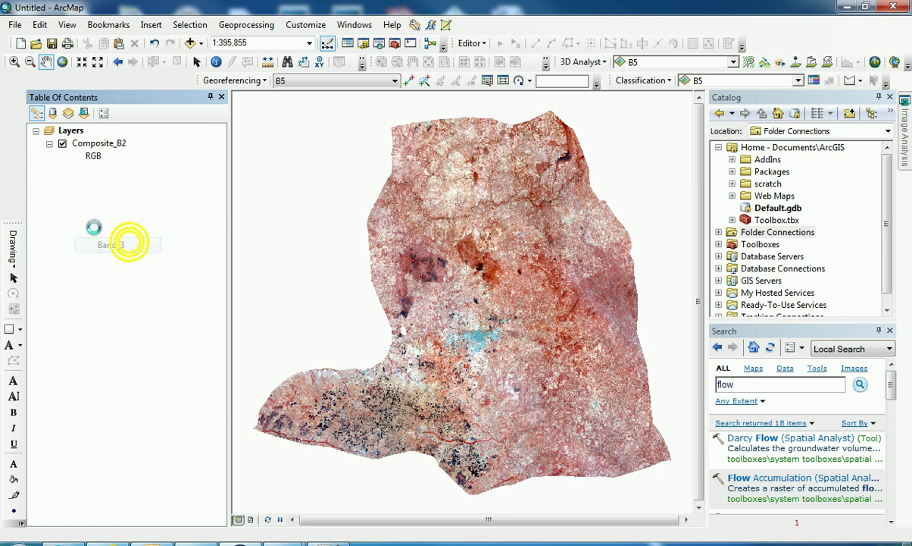
pyautogui.click(91, 195)
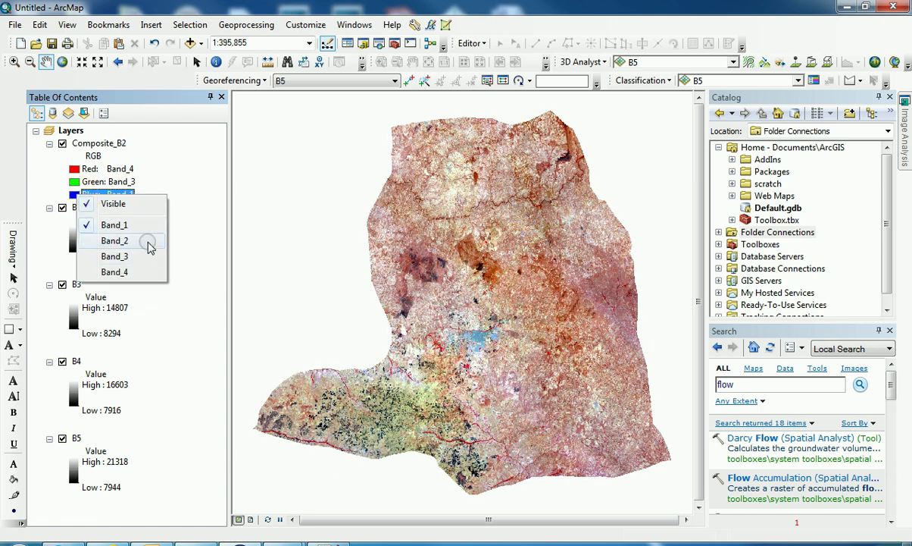
pyautogui.click(95, 240)
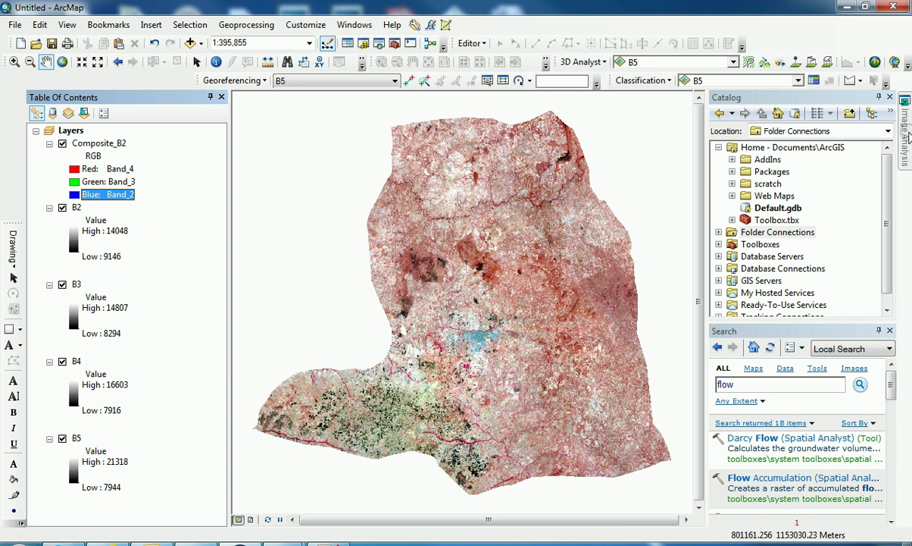
pyautogui.click(904, 125)
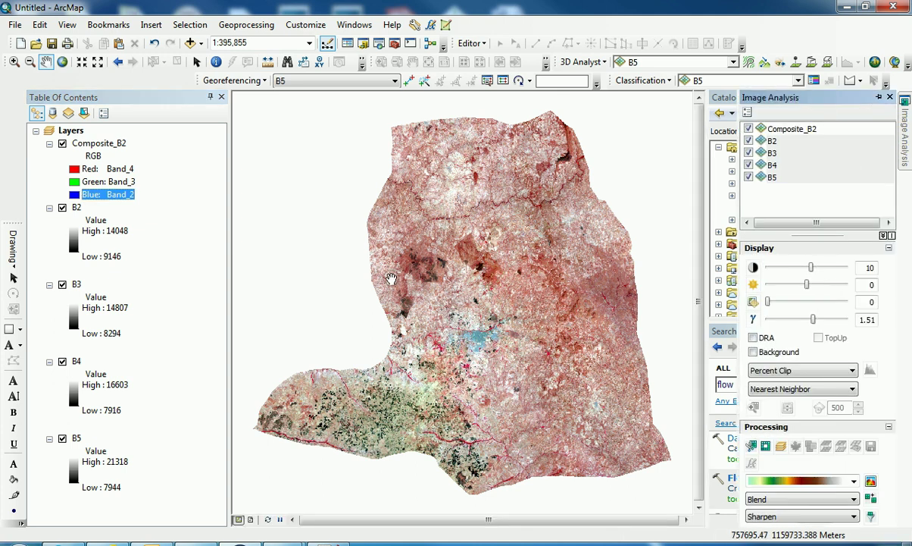
# Export the Composite_B2 raster data with Default.gdb as the output location
pyautogui.rightClick(108, 144)
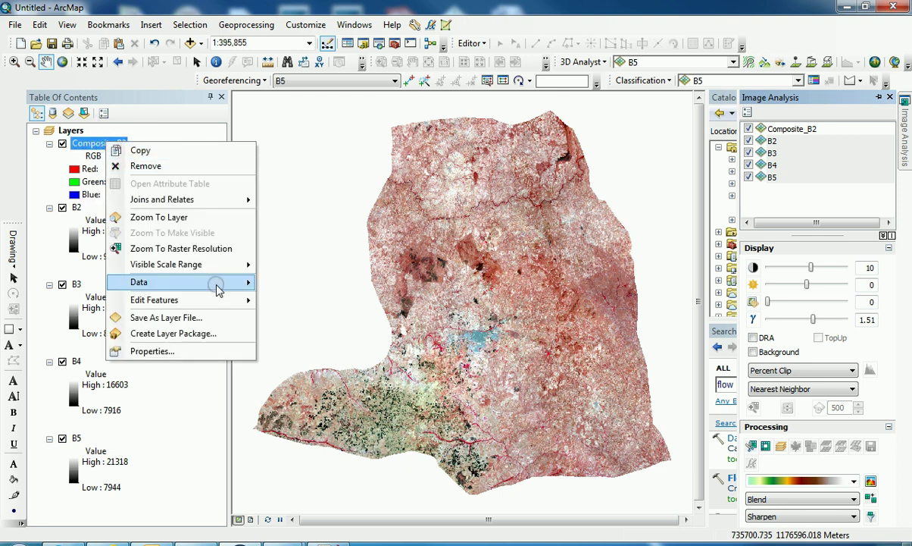
pyautogui.moveTo(217, 288)
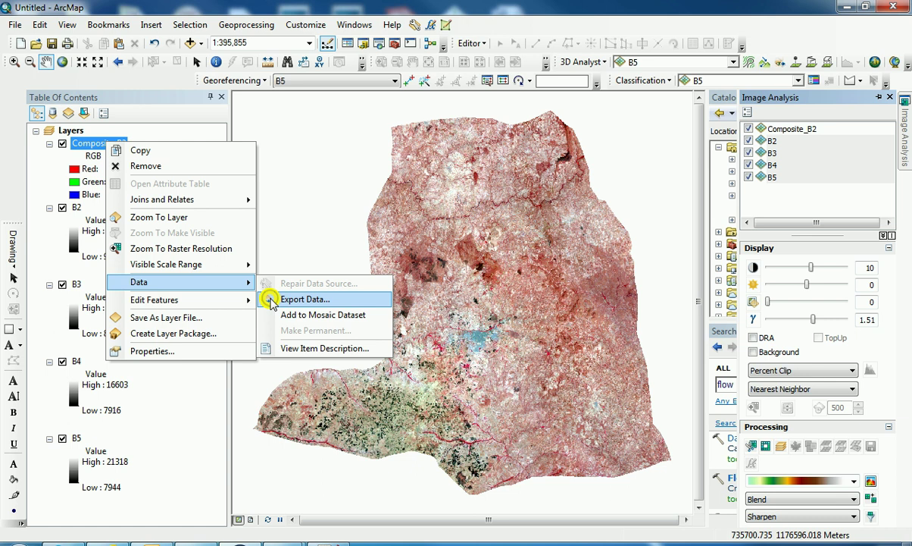
pyautogui.click(269, 300)
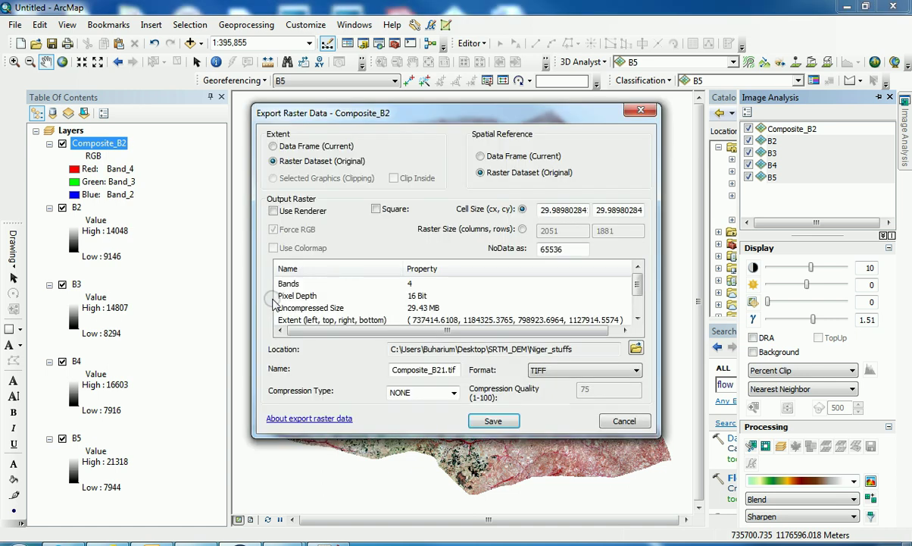
pyautogui.click(635, 348)
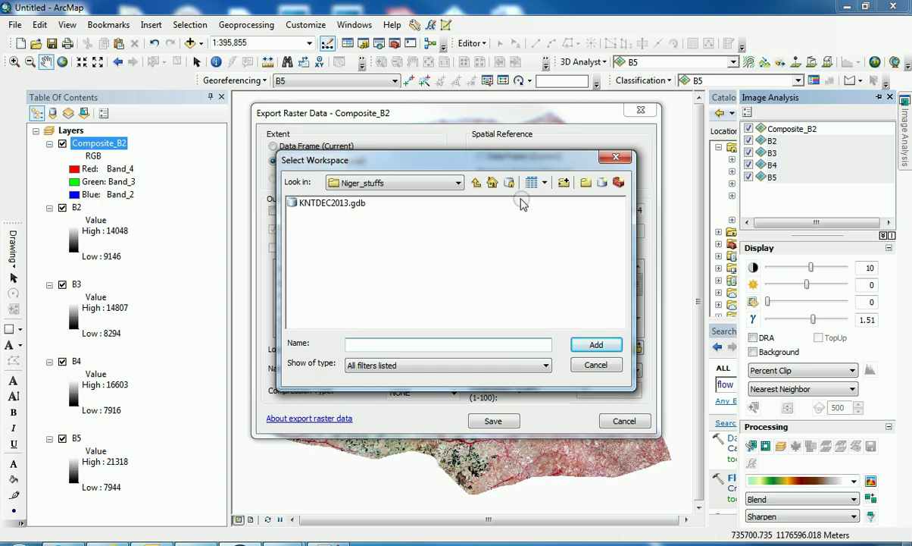
pyautogui.click(509, 183)
pyautogui.click(476, 182)
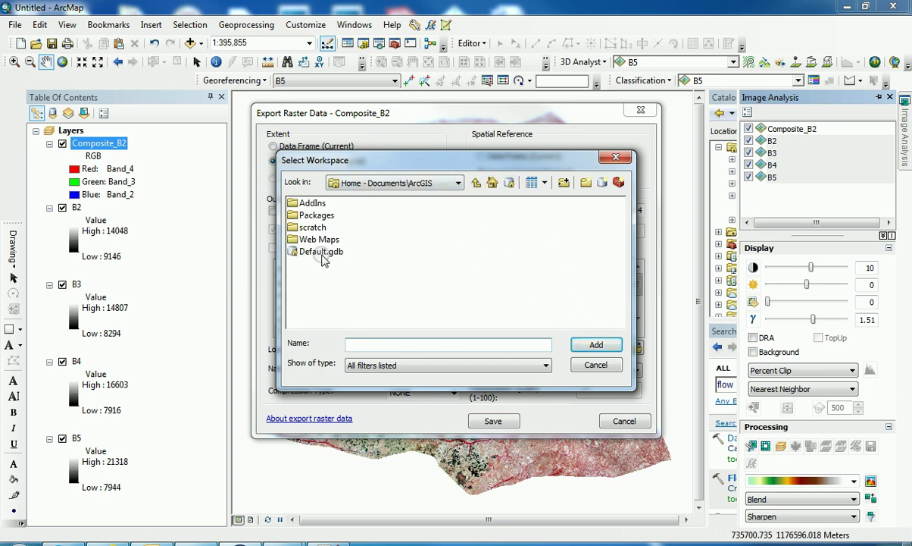
pyautogui.click(311, 251)
pyautogui.click(595, 345)
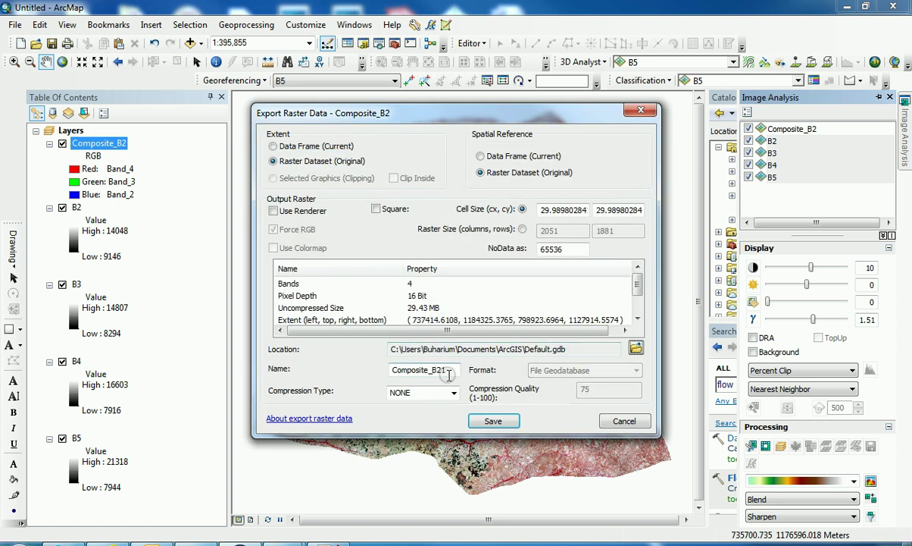
# Rename the export to Composite, save it, and add it to the map
pyautogui.moveTo(447, 370); pyautogui.dragTo(392, 371)
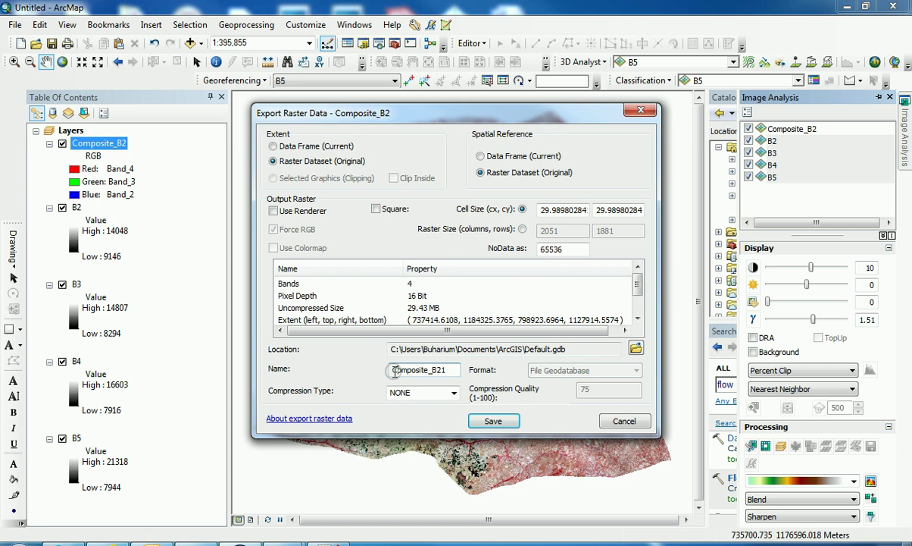
pyautogui.click(394, 371)
pyautogui.press('BackSpace')
pyautogui.press('BackSpace')
pyautogui.press('BackSpace')
pyautogui.press('BackSpace')
pyautogui.click(476, 418)
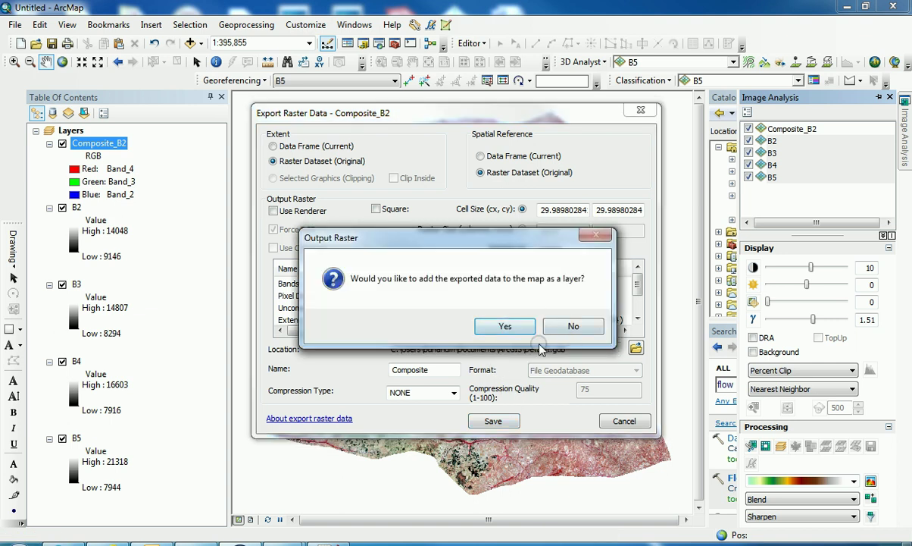
pyautogui.click(497, 325)
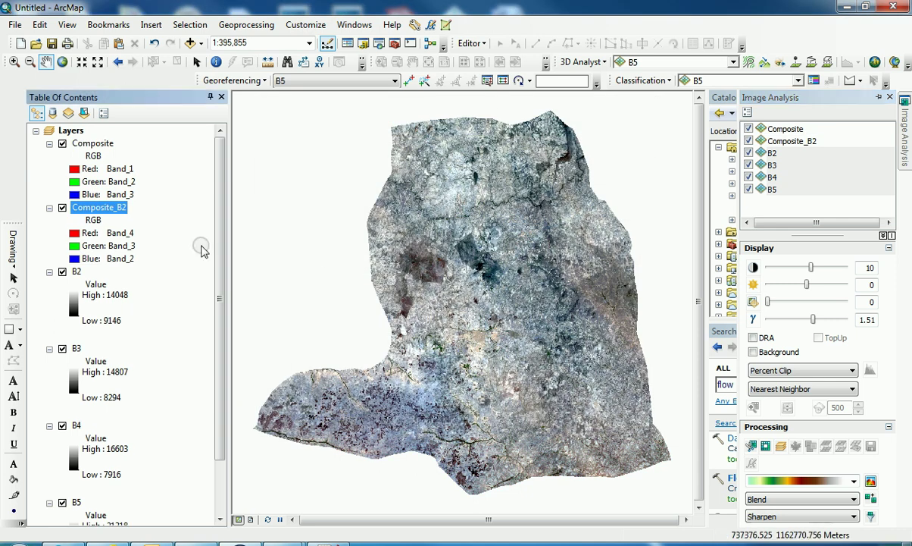
pyautogui.click(106, 209)
# Remove the Composite_B2 layer, then select and remove layers B2 through B5
pyautogui.rightClick(106, 214)
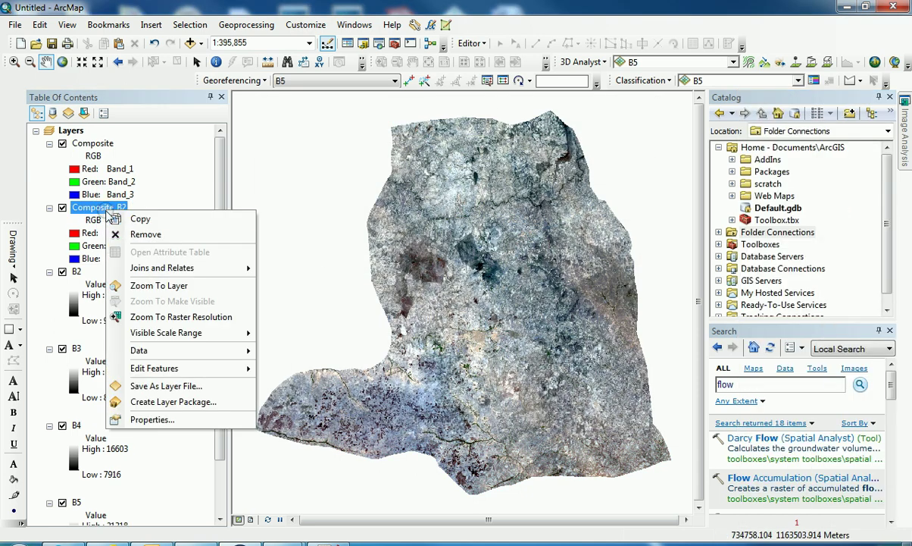
pyautogui.click(137, 231)
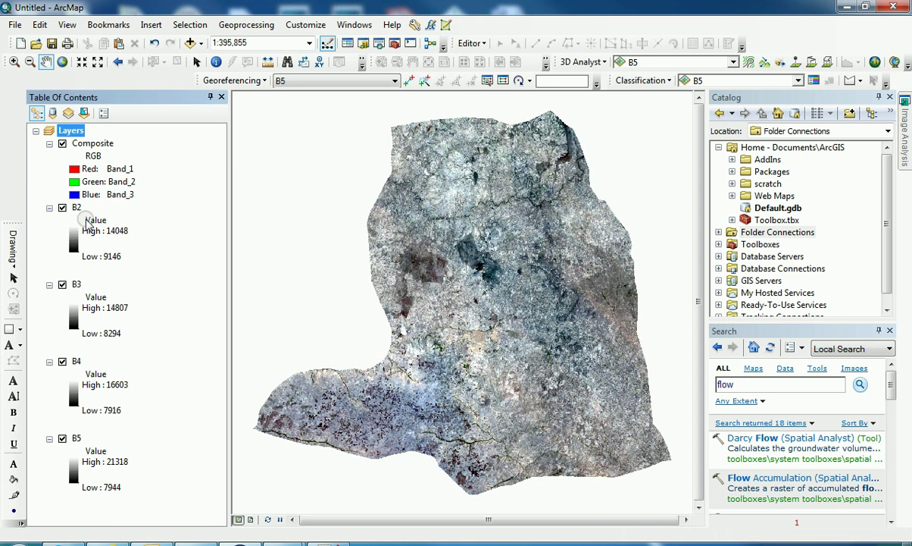
pyautogui.click(74, 208)
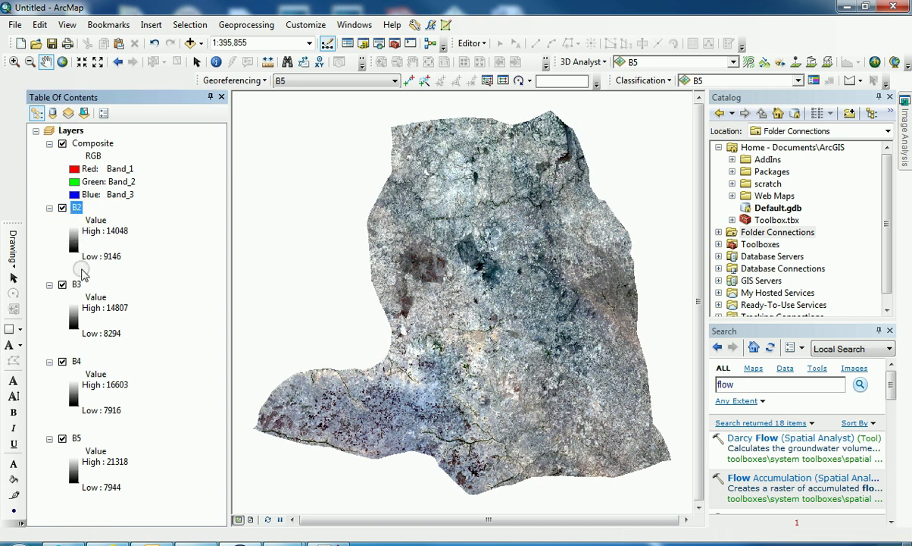
pyautogui.keyDown('shift'); pyautogui.click(74, 438); pyautogui.keyUp('shift')
pyautogui.rightClick(73, 438)
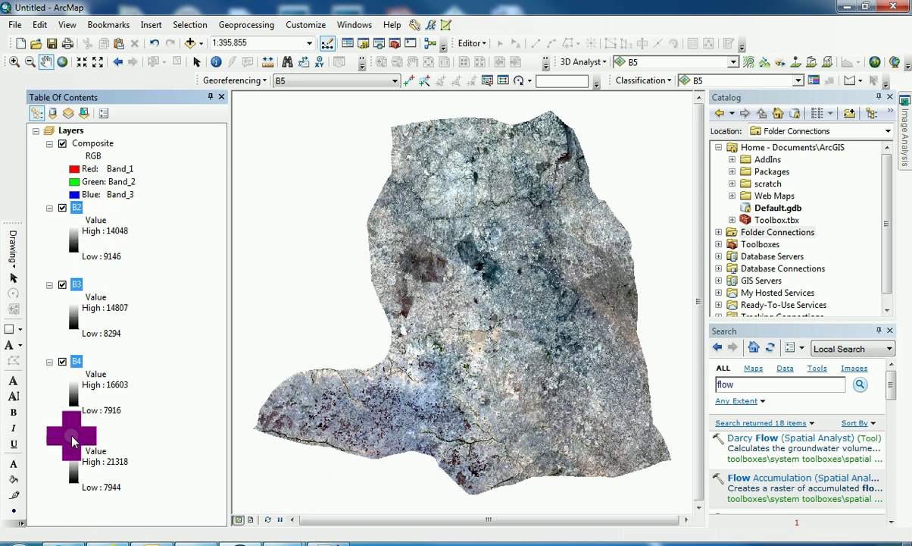
pyautogui.click(93, 326)
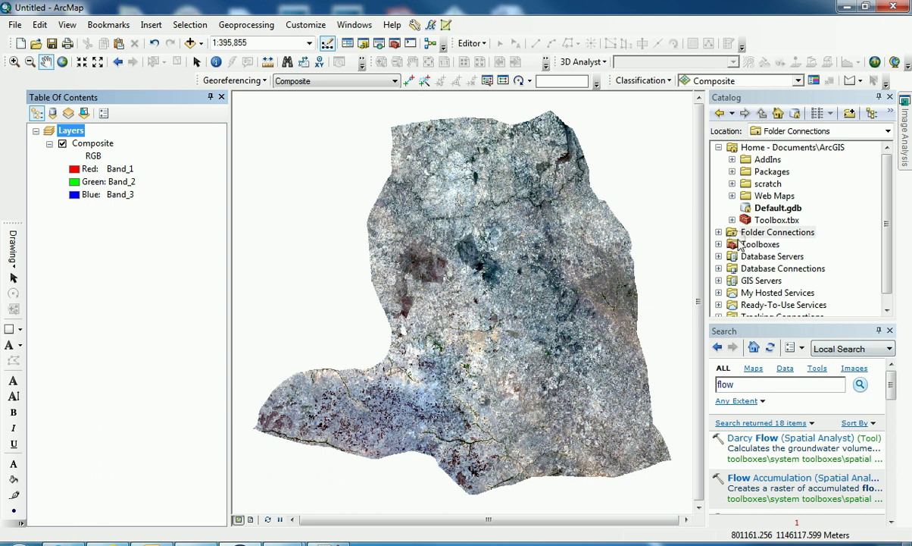
# In Image Analysis, select the Composite layer and trigger NDVI processing
pyautogui.click(906, 128)
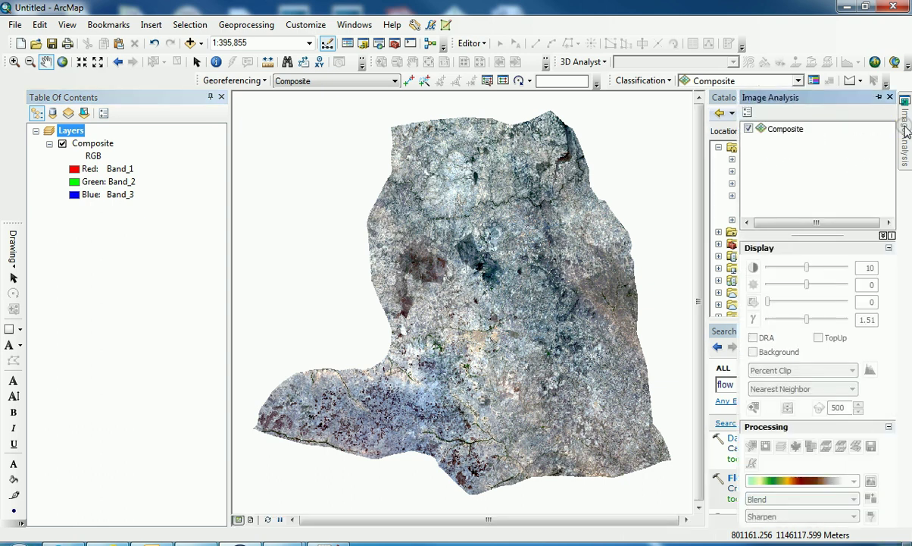
pyautogui.click(784, 133)
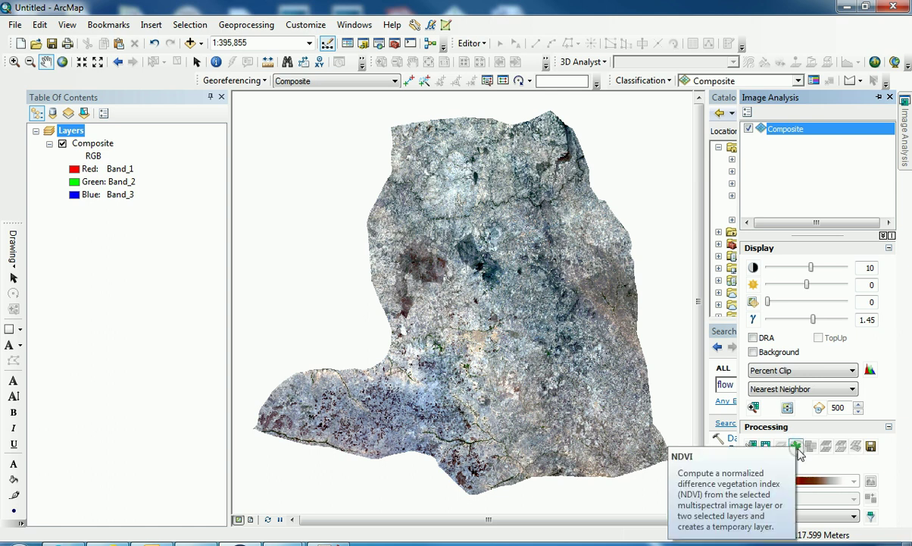
pyautogui.click(796, 447)
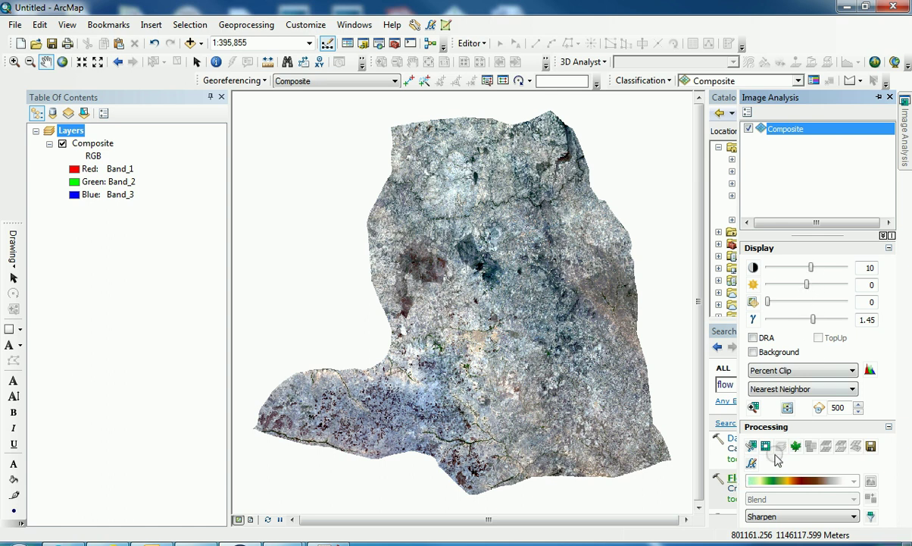
pyautogui.click(794, 447)
# Set NDVI options to red band 3 and infrared band 4 with scientific output
pyautogui.click(748, 113)
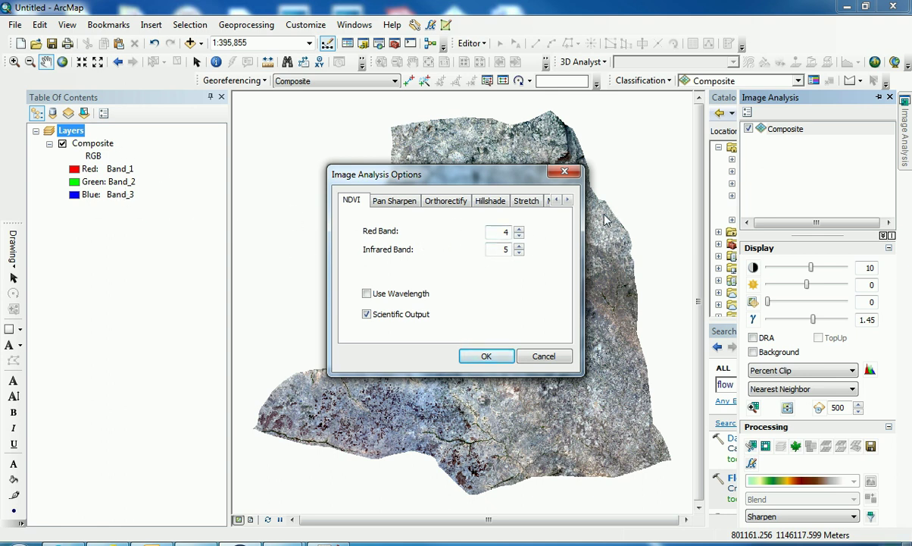
pyautogui.click(519, 236)
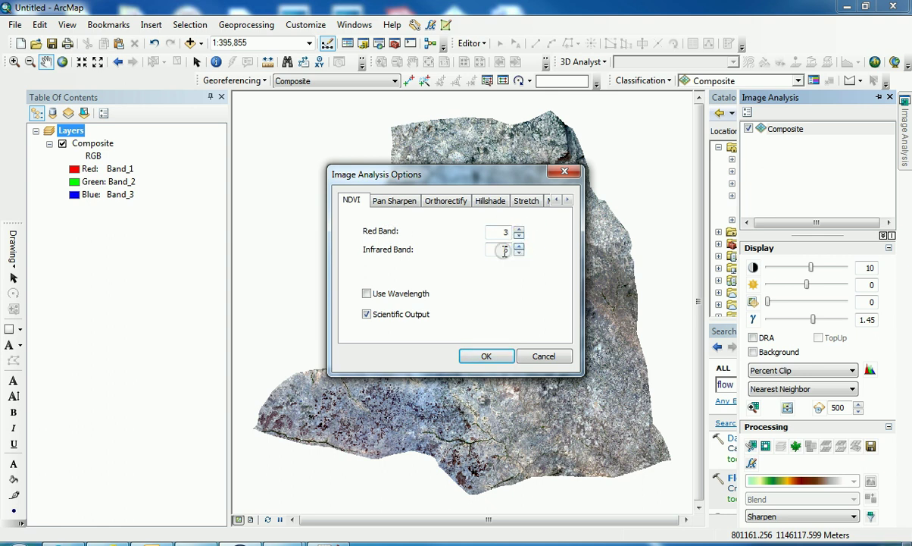
pyautogui.click(519, 253)
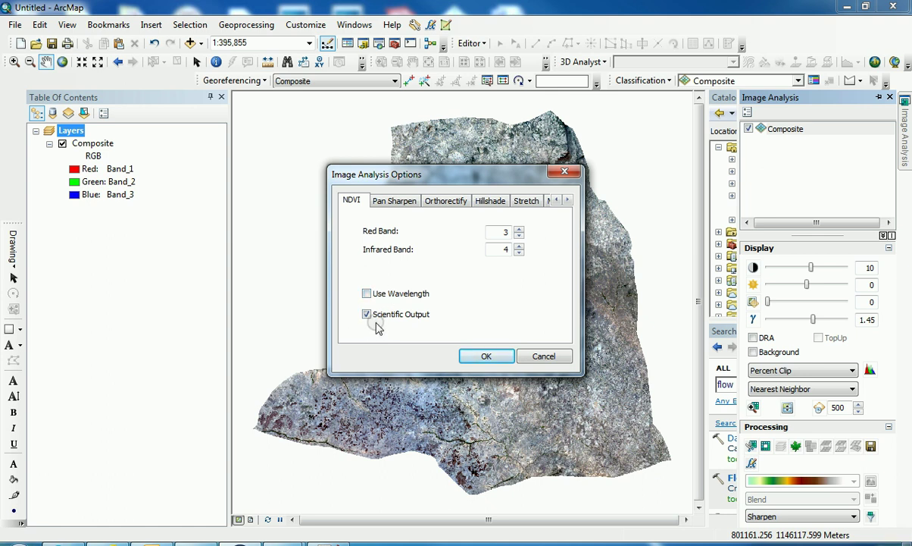
pyautogui.click(486, 358)
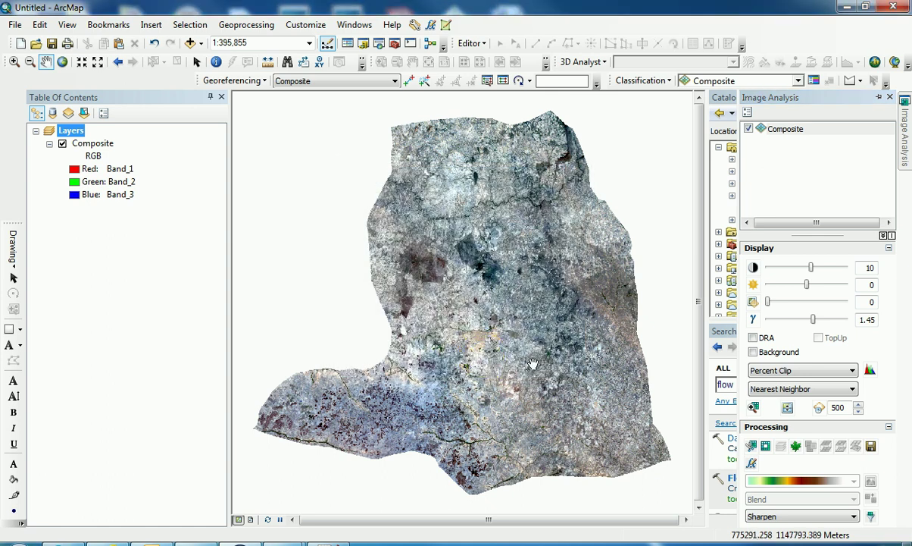
# Select Composite in Image Analysis and run NDVI to produce the NDVI_Composite layer
pyautogui.moveTo(903, 128)
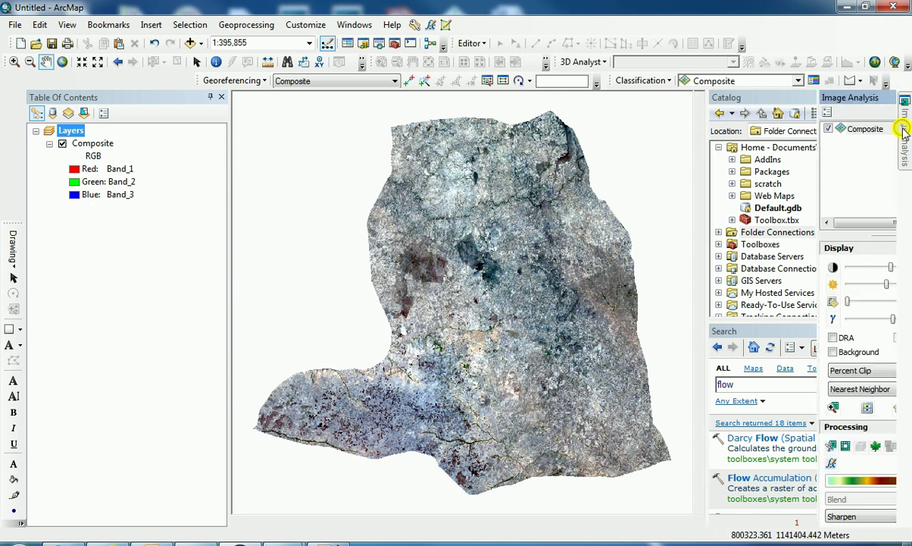
pyautogui.click(785, 129)
pyautogui.click(796, 446)
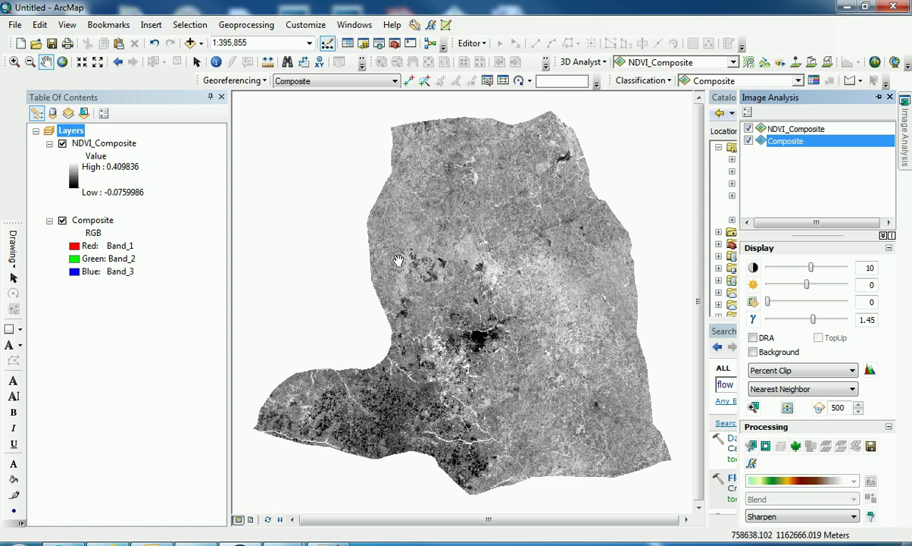
pyautogui.click(181, 261)
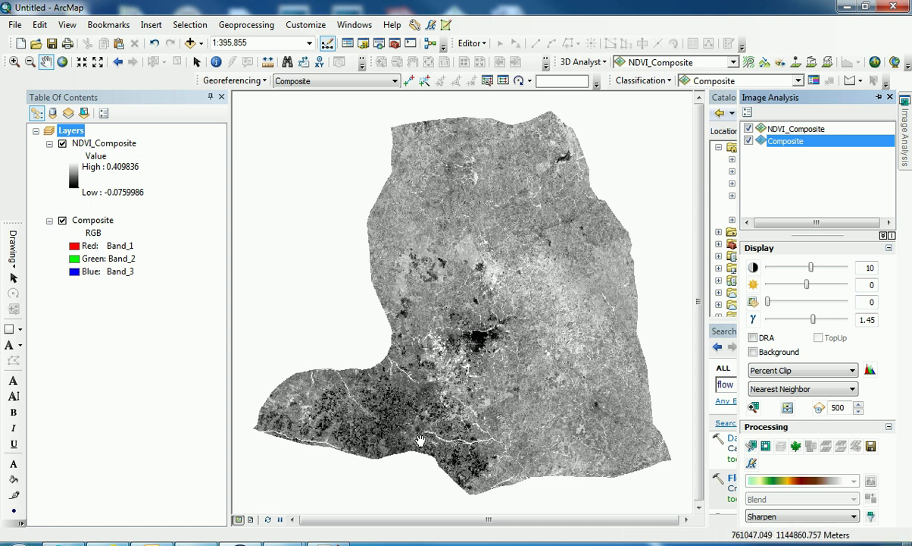
# Try Classified symbology for NDVI_Composite, dismissing the missing-histogram errors twice
pyautogui.doubleClick(105, 147)
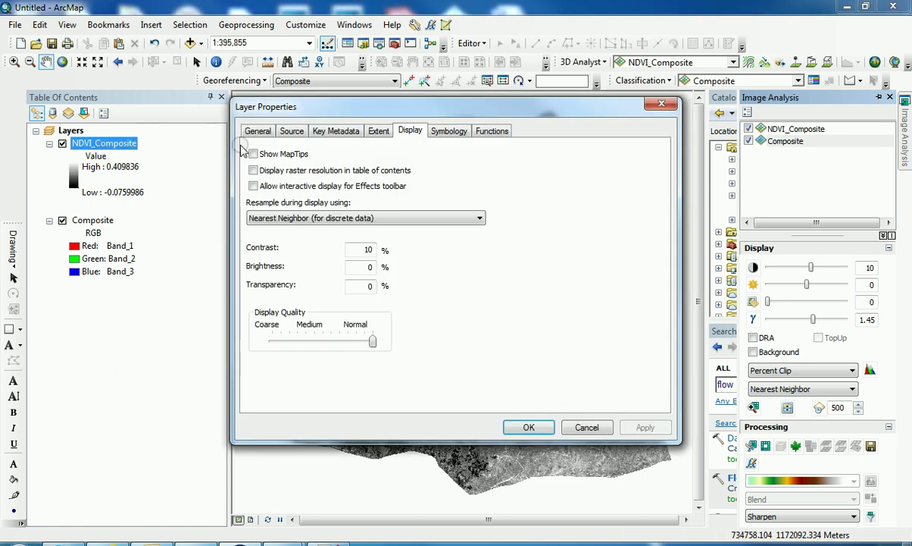
pyautogui.click(448, 132)
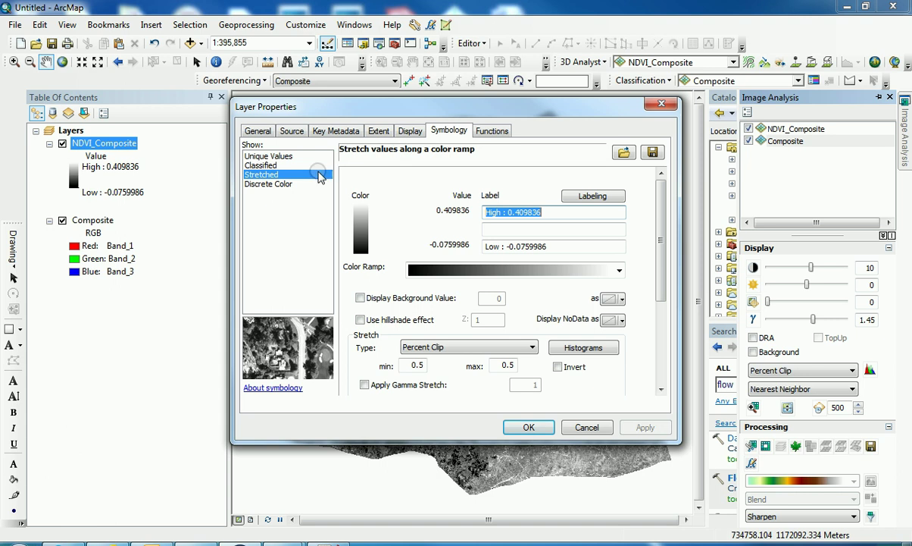
pyautogui.click(265, 166)
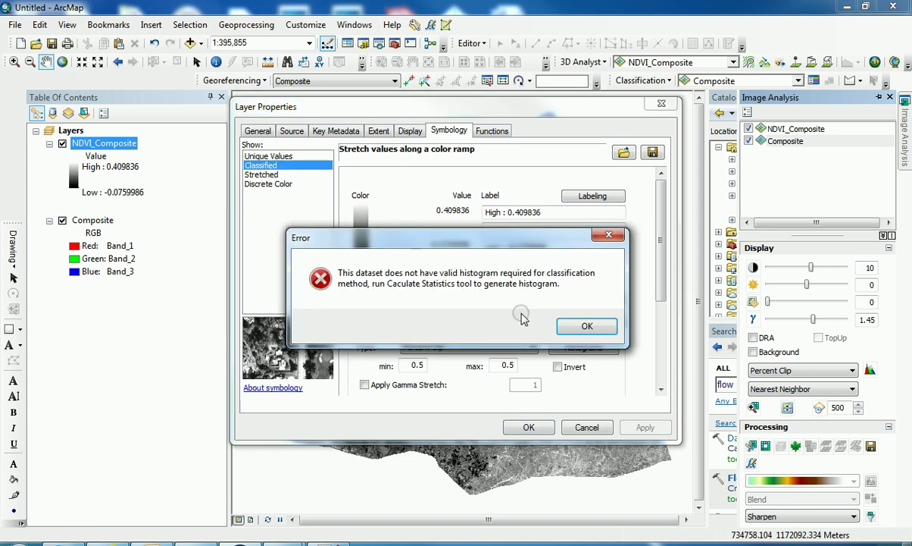
pyautogui.click(586, 326)
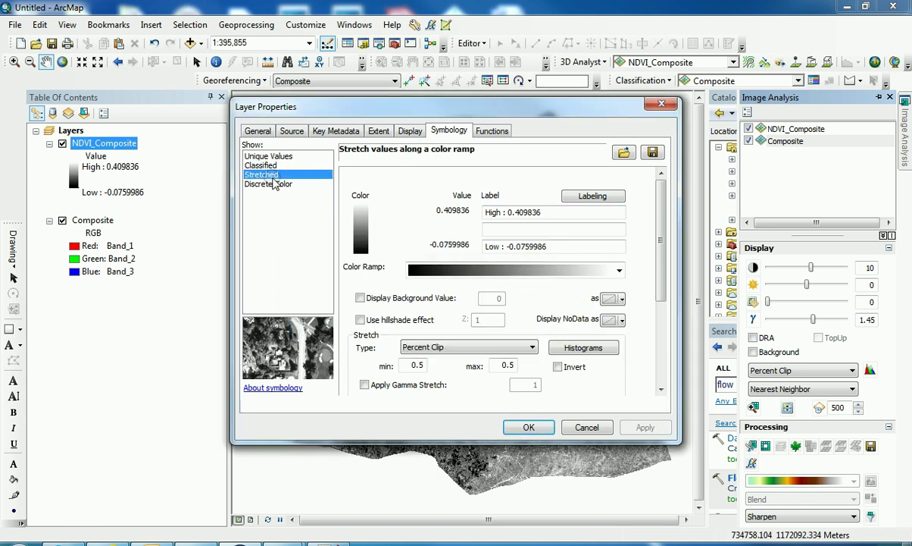
pyautogui.click(265, 165)
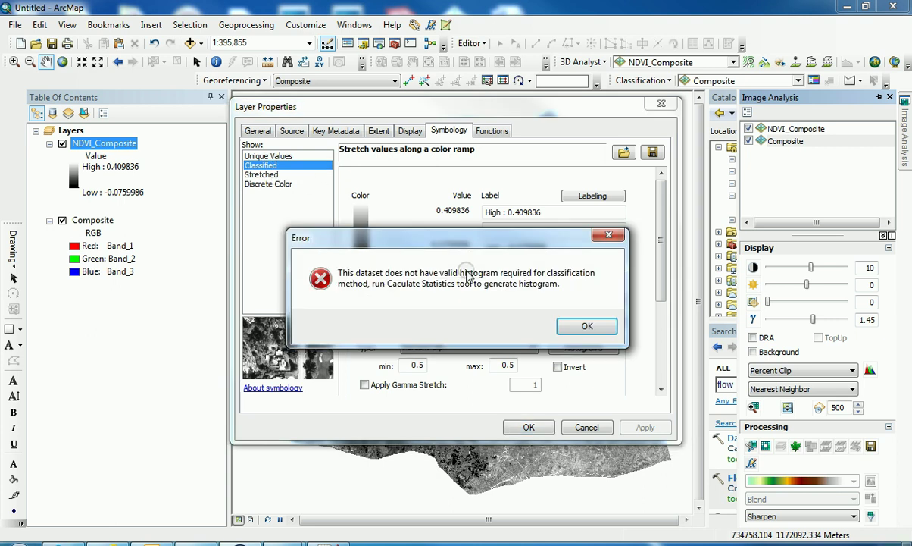
pyautogui.click(568, 324)
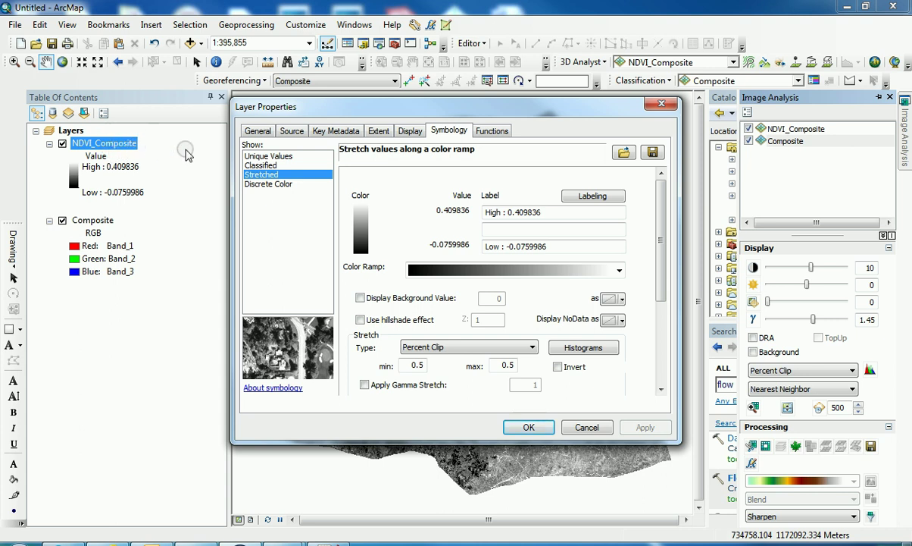
# Apply a stretched green-to-orange colour ramp to NDVI_Composite
pyautogui.click(104, 144)
pyautogui.click(609, 259)
pyautogui.click(618, 272)
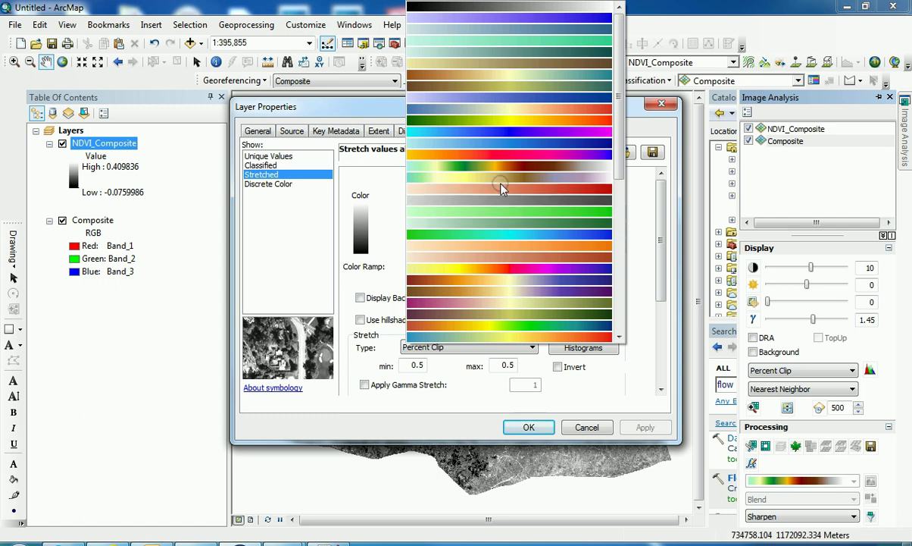
pyautogui.scroll(1, 502, 188)
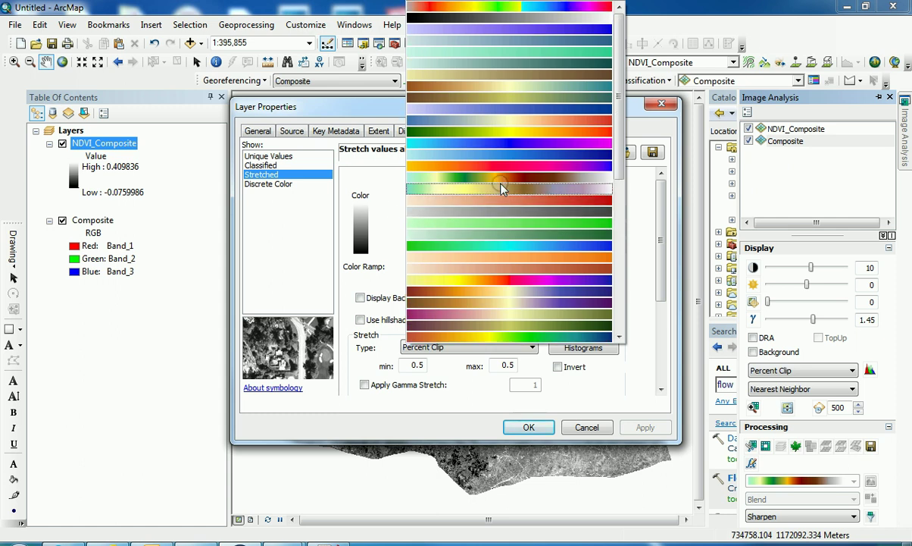
pyautogui.click(490, 140)
pyautogui.click(642, 428)
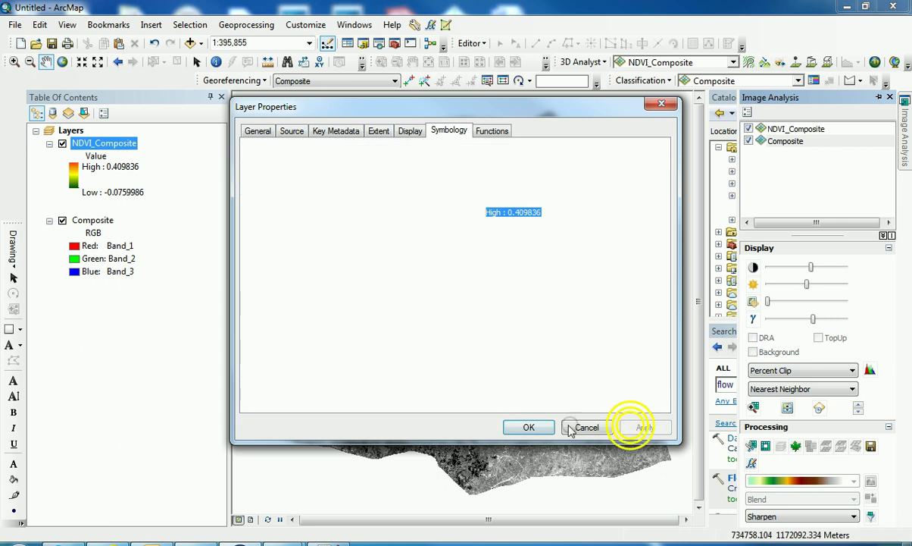
pyautogui.click(526, 427)
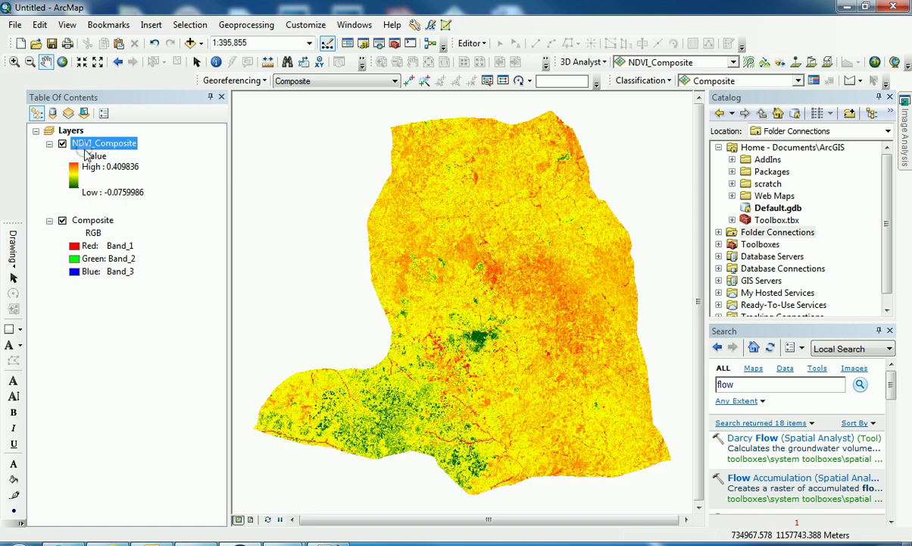
# Change NDVI_Composite's stretched ramp to the white-to-dark-green colour ramp
pyautogui.doubleClick(83, 142)
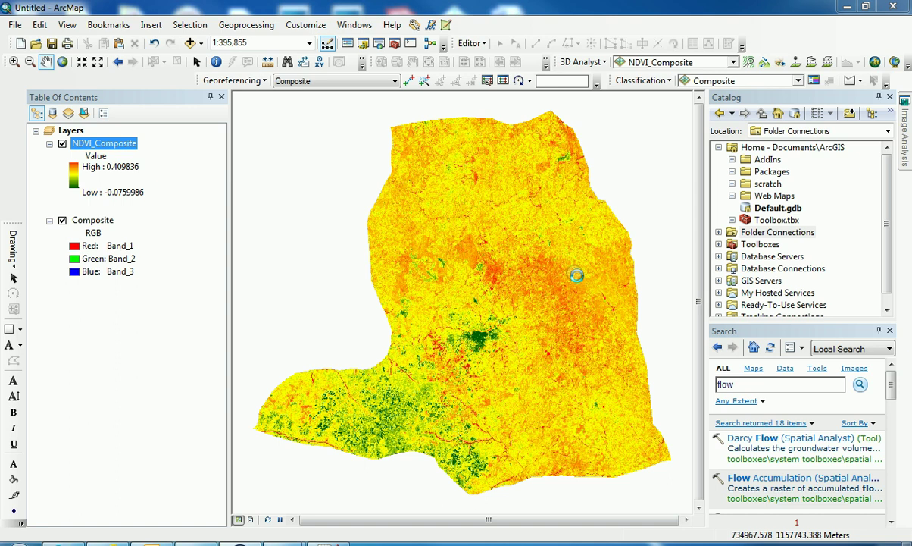
pyautogui.click(619, 270)
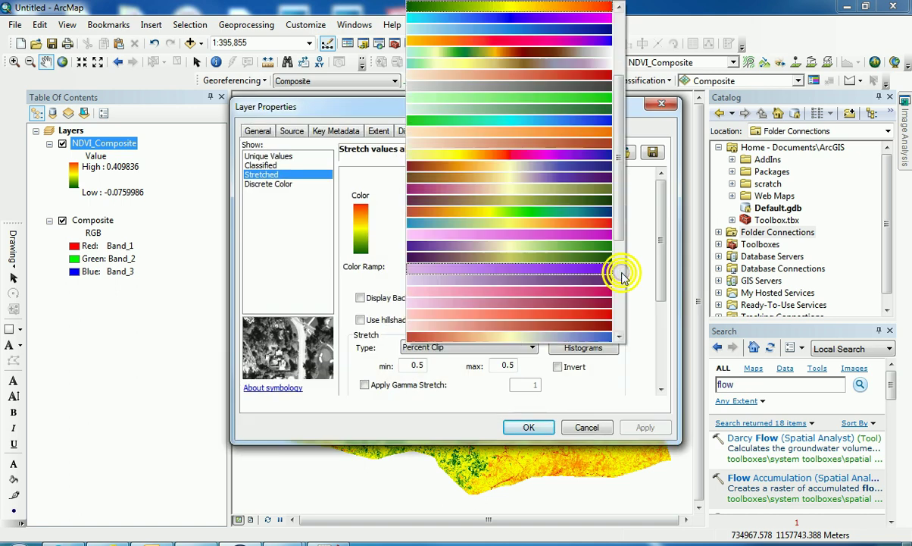
pyautogui.scroll(3, 553, 263)
pyautogui.scroll(3, 553, 264)
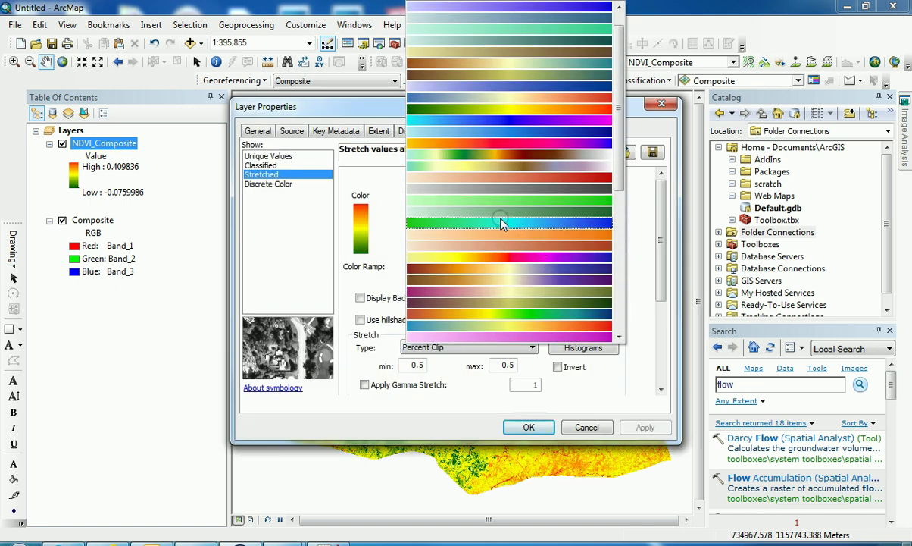
pyautogui.click(473, 206)
pyautogui.click(522, 426)
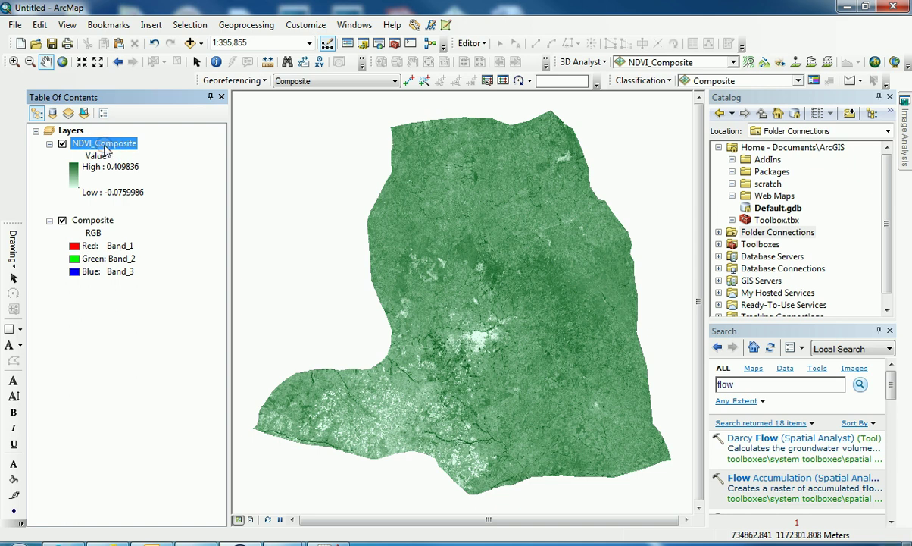
pyautogui.rightClick(105, 146)
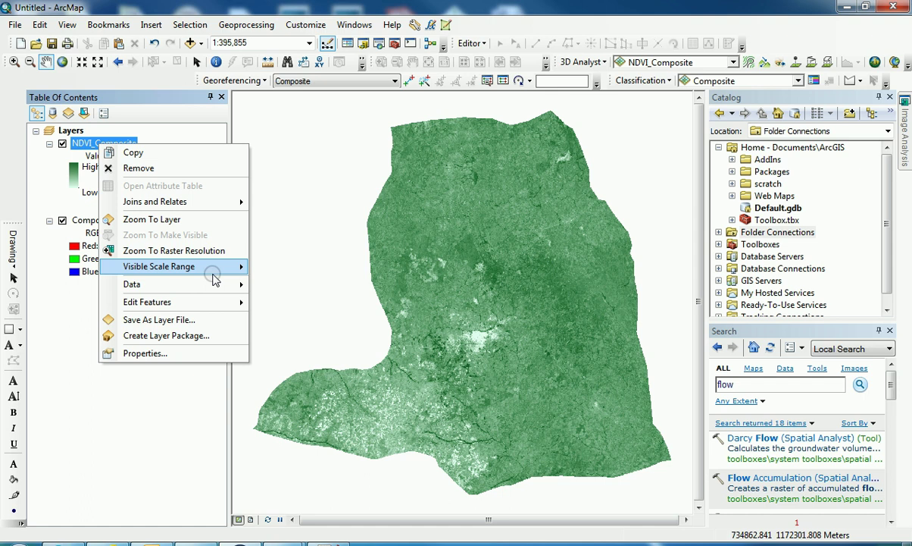
pyautogui.moveTo(218, 284)
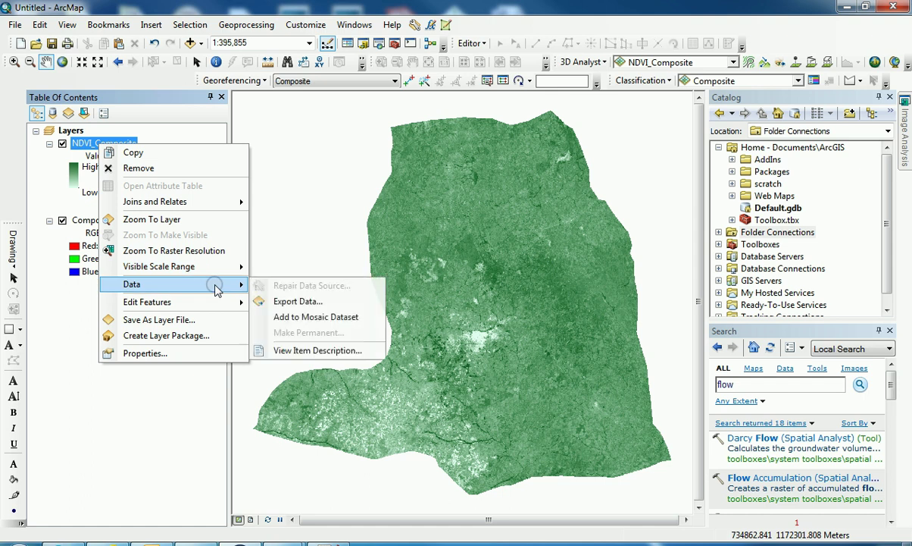
pyautogui.click(297, 301)
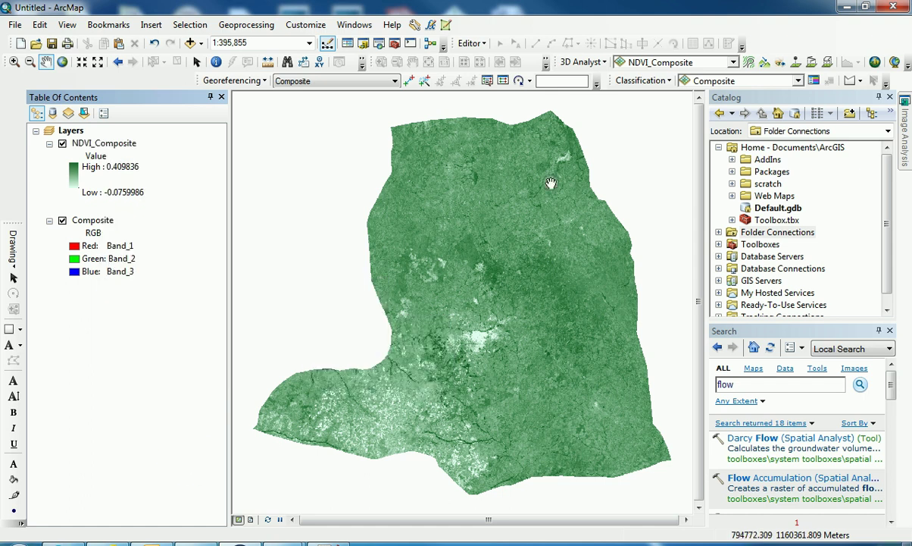